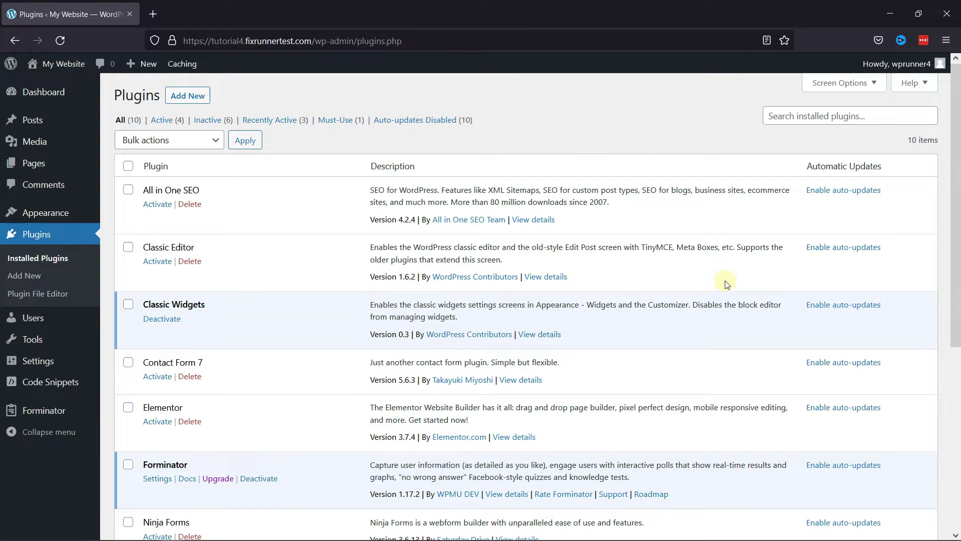
- Open the Forminator Dashboard and bring its Polls card into view
scroll(600, 374, down, 3)
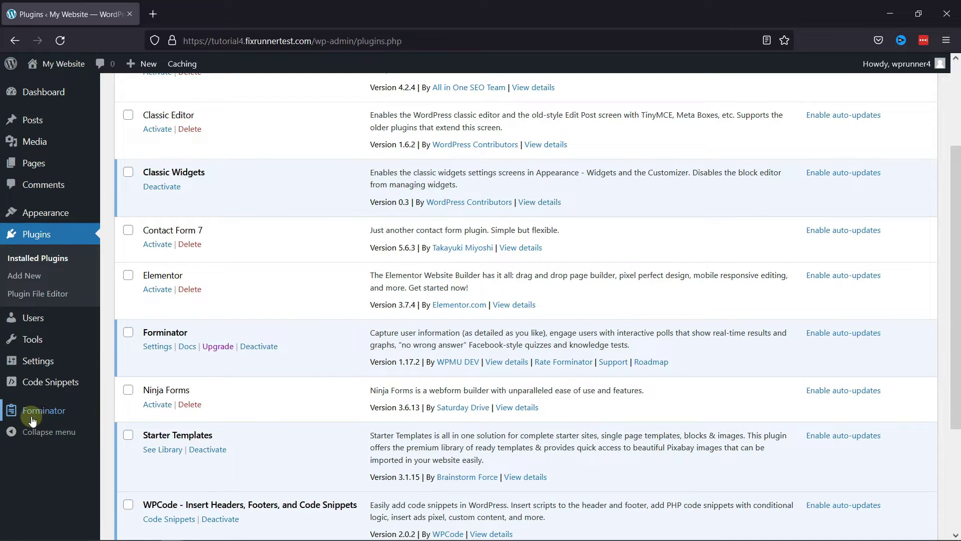
mouse_move(41, 413)
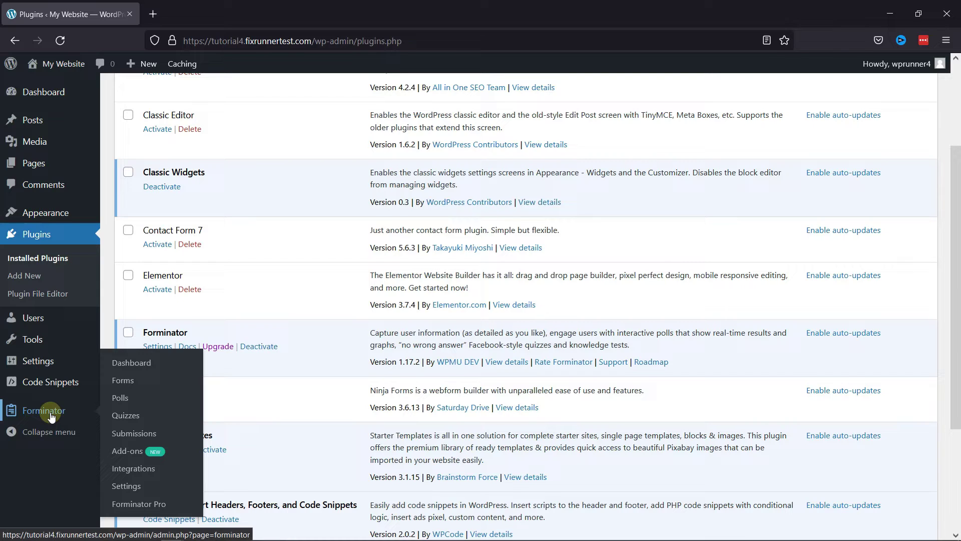
click(133, 367)
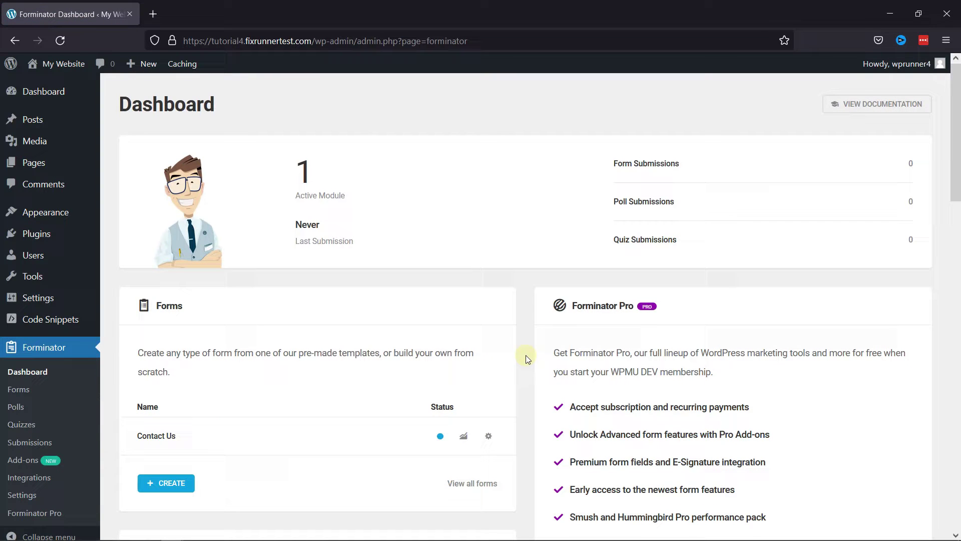
scroll(526, 355, down, 7)
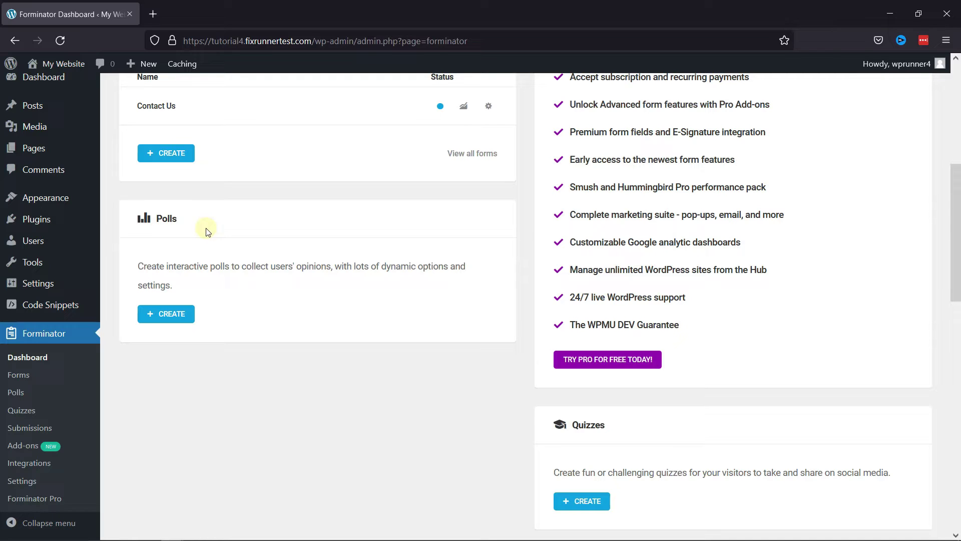
- Create a new poll from the Polls card named 'Tutorial Poll'
click(170, 314)
click(480, 293)
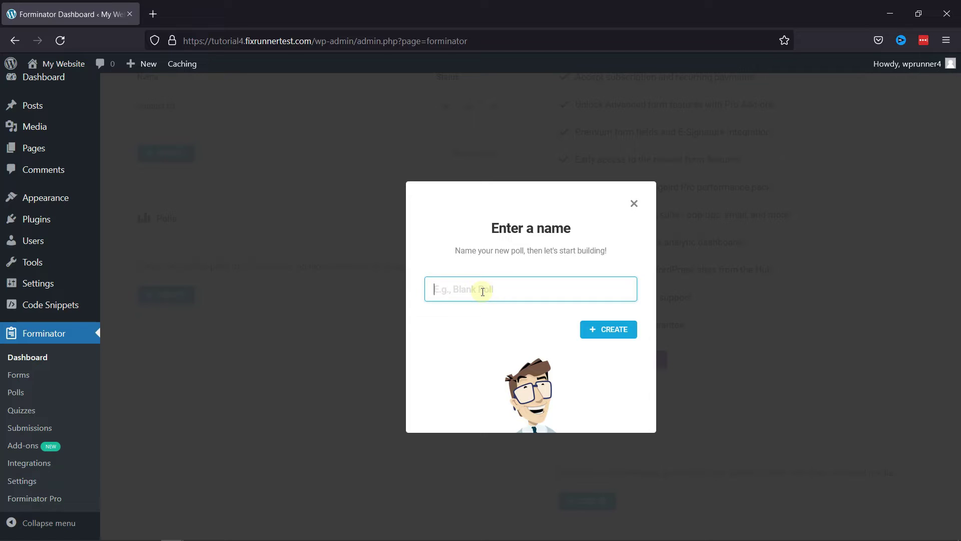
text(Tutorial P)
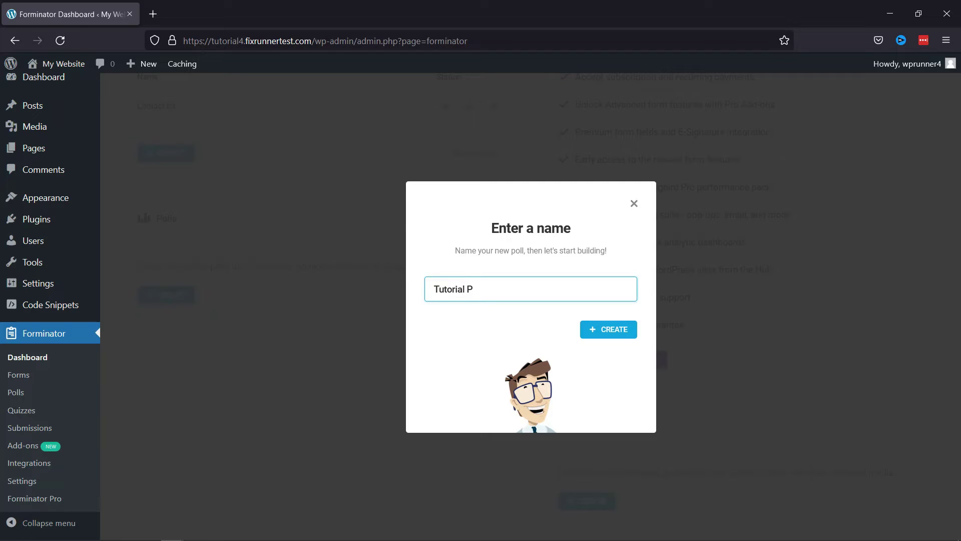
text(oll)
click(612, 338)
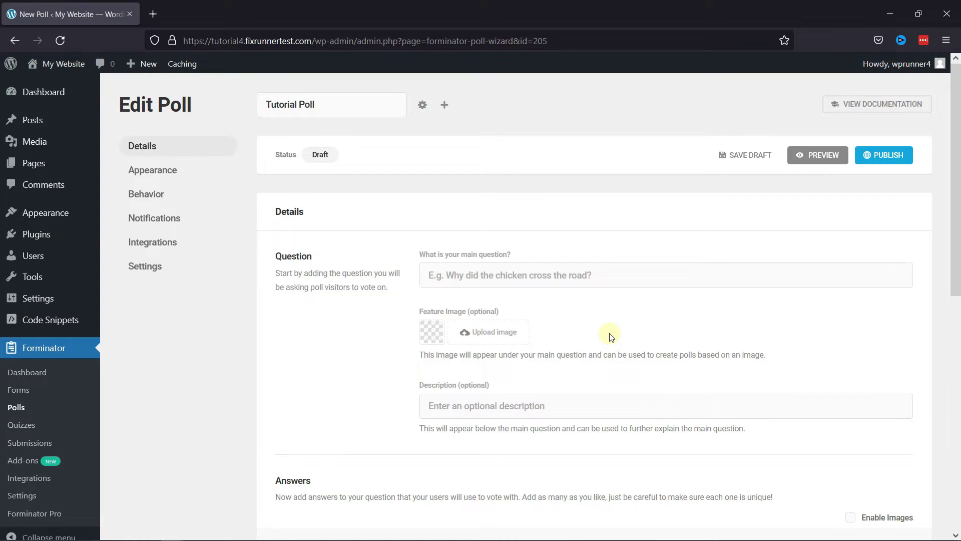
- Enter the poll question 'What topics would you like to see tutorials of?'
click(493, 275)
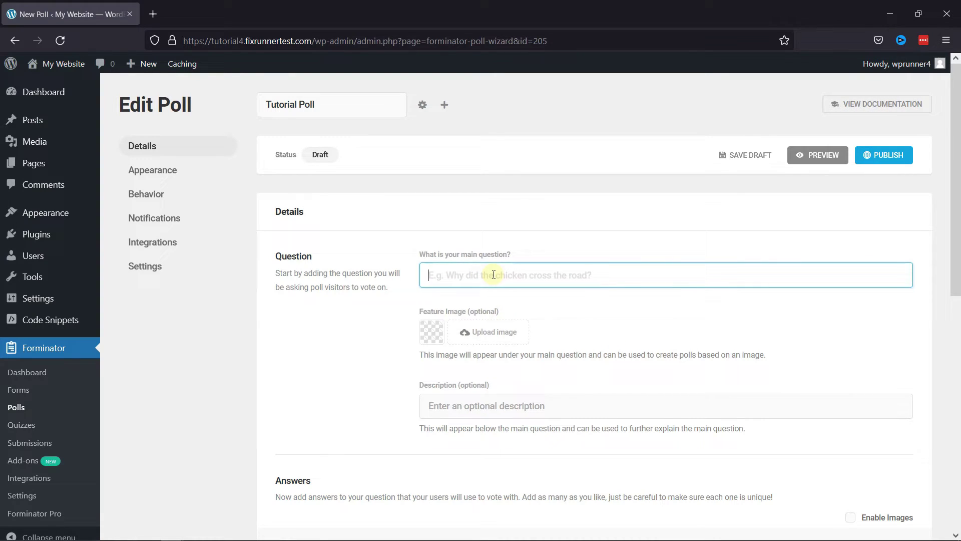
text(What tp)
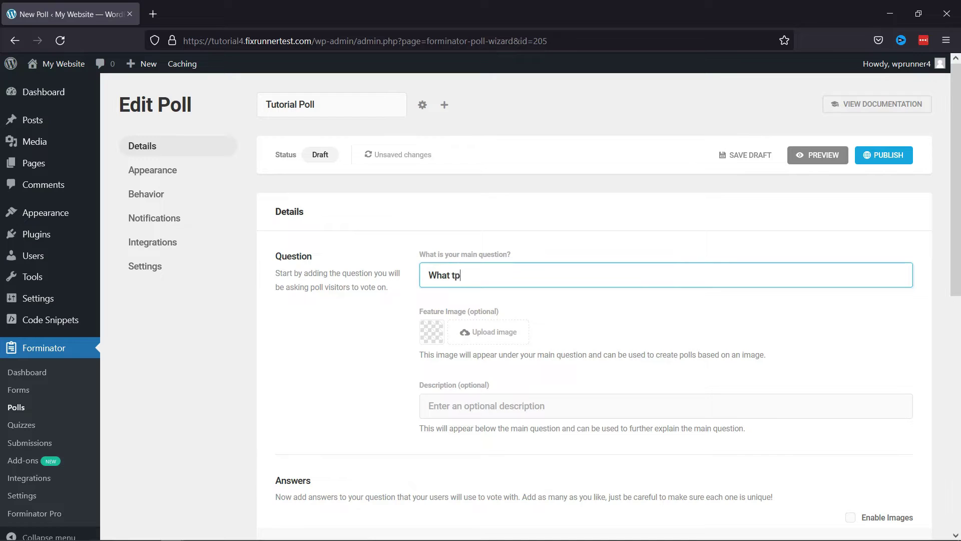
key(BackSpace)
key(BackSpace)
text(topics would you like to see tutorials of?)
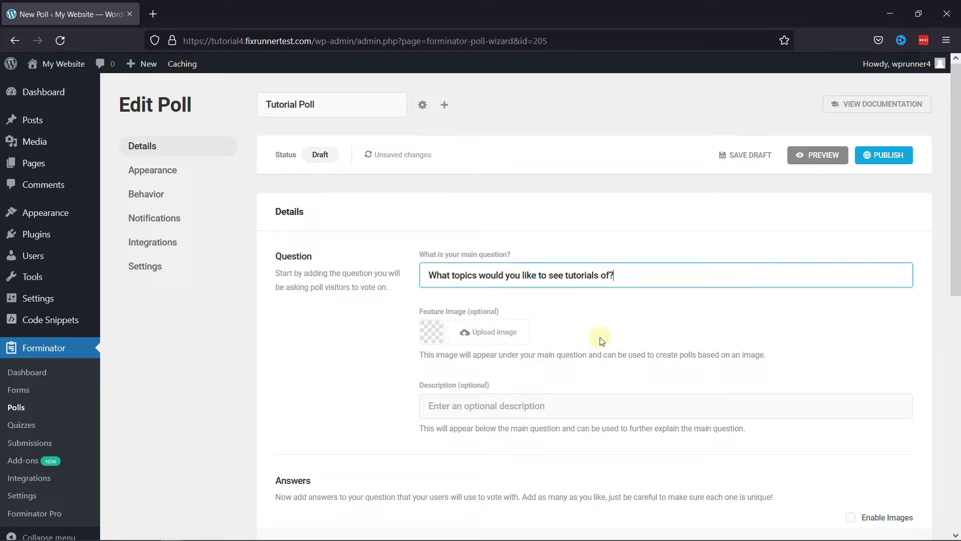
scroll(601, 340, down, 2)
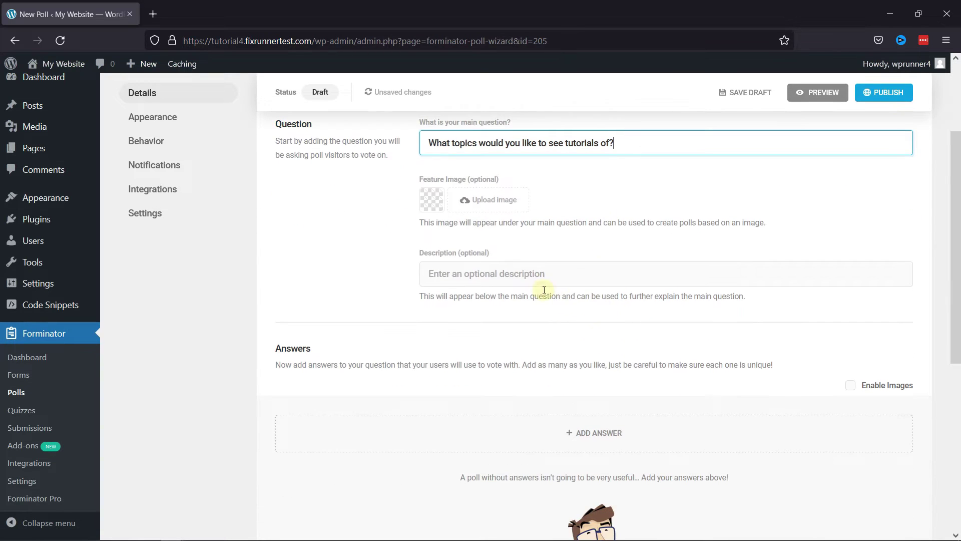
scroll(587, 332, down, 2)
scroll(588, 332, down, 1)
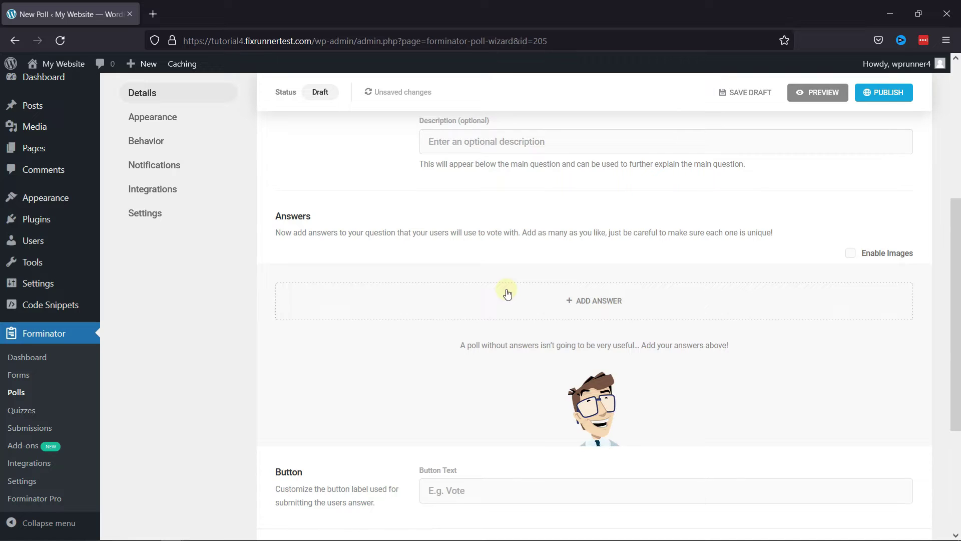
- Add answers WordPress Optimization, WordPress Customizaton and Common WordPress Errors
click(595, 309)
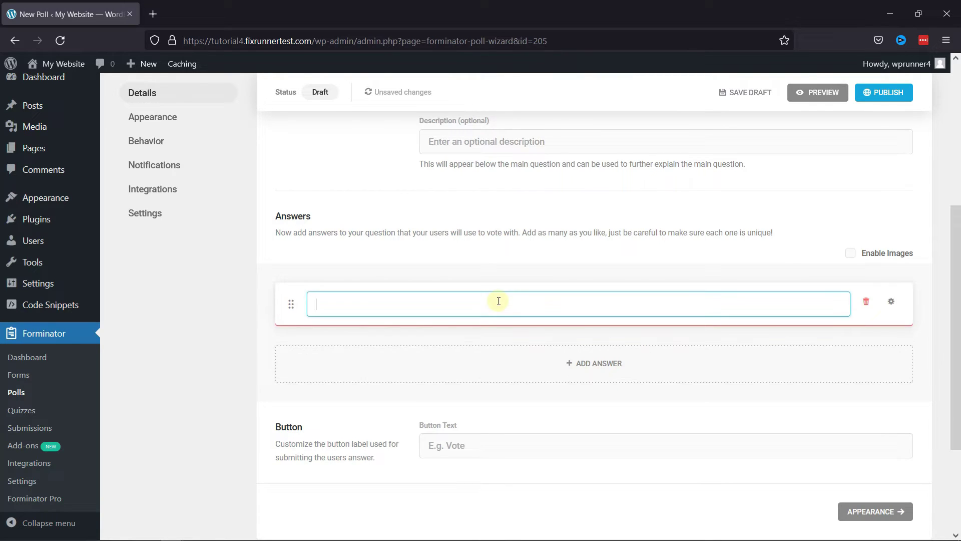
text(WordPress Optimization)
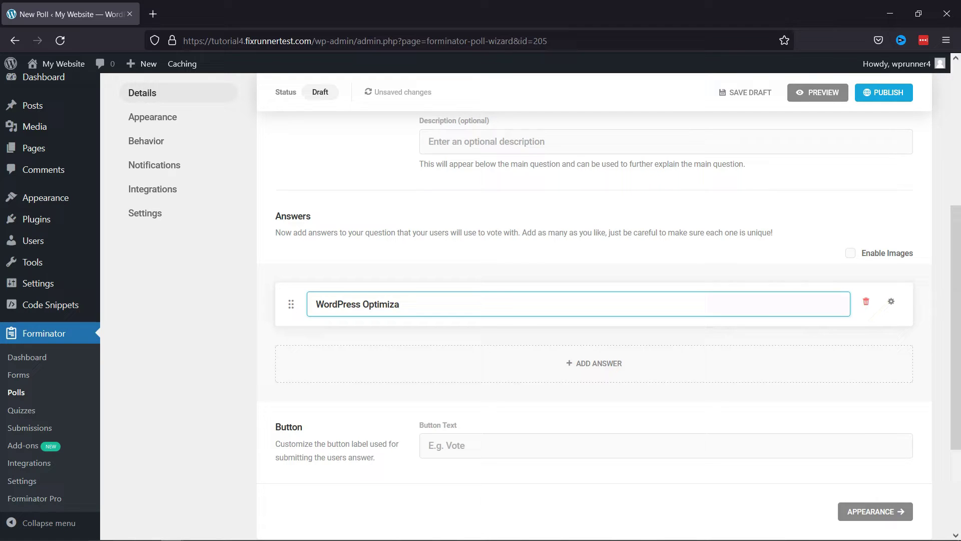
click(492, 358)
text(WordPress Customizaton)
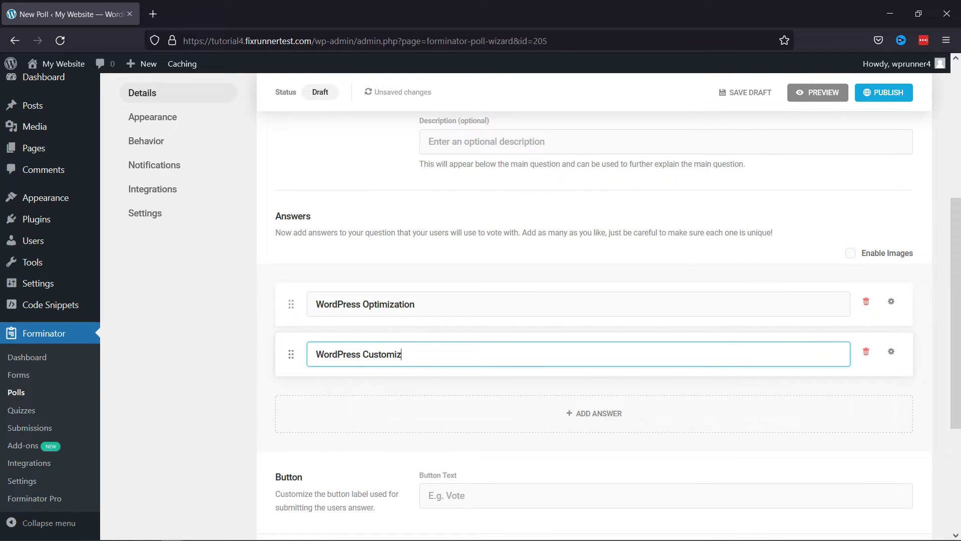
click(561, 412)
text(Common WordPress E)
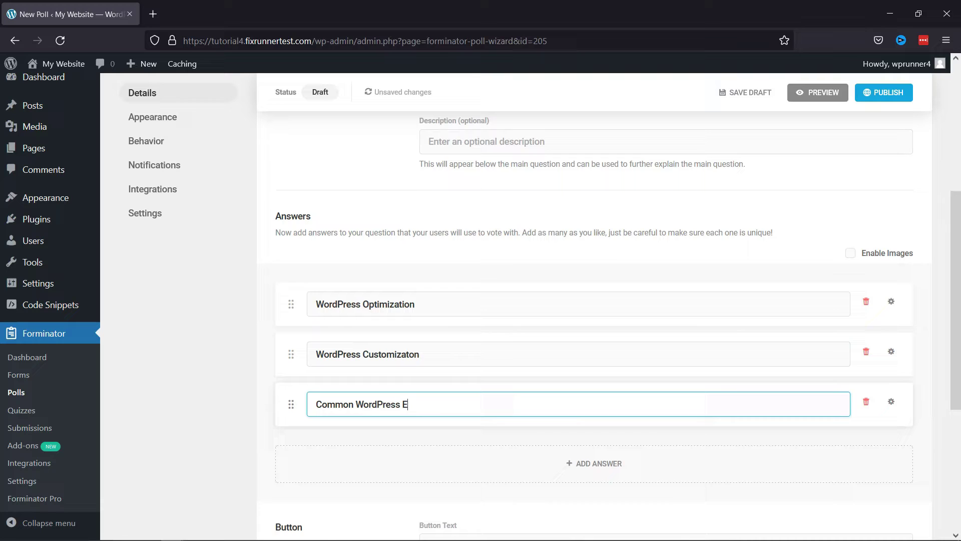
text(rrors)
- Add the remaining answers WordPress Forms and Elementor Tutorials
scroll(594, 351, up, 5)
scroll(594, 350, down, 6)
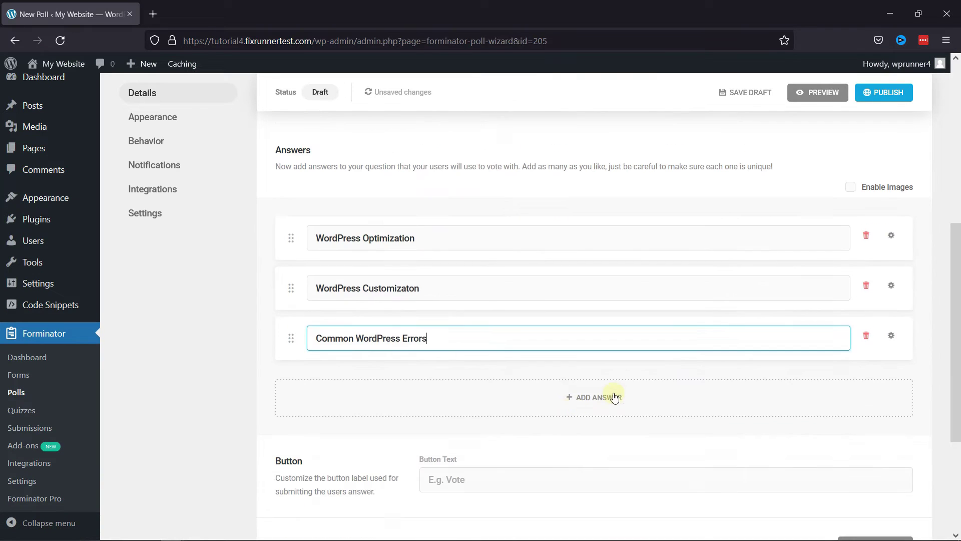
click(606, 395)
text(WordPress Forms)
click(583, 445)
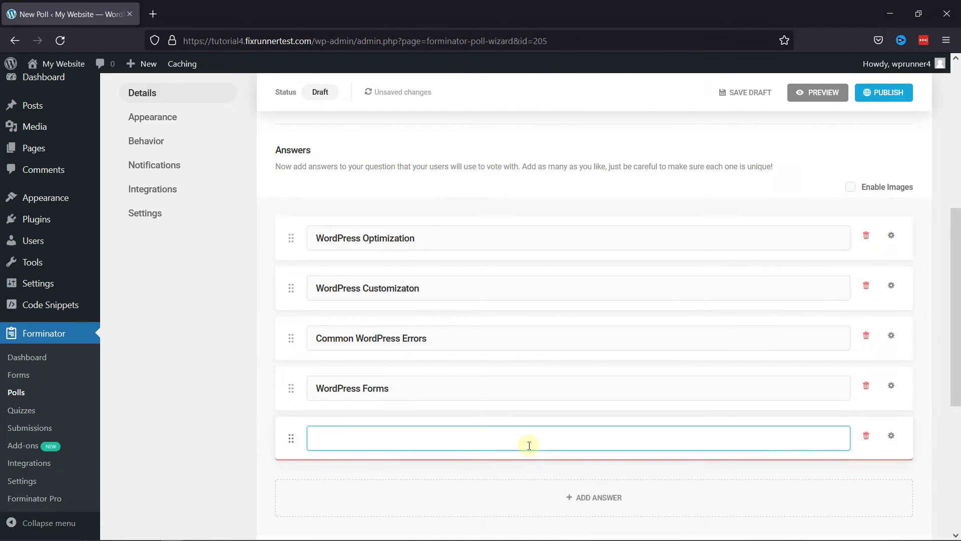
text(Elementor Tutorials)
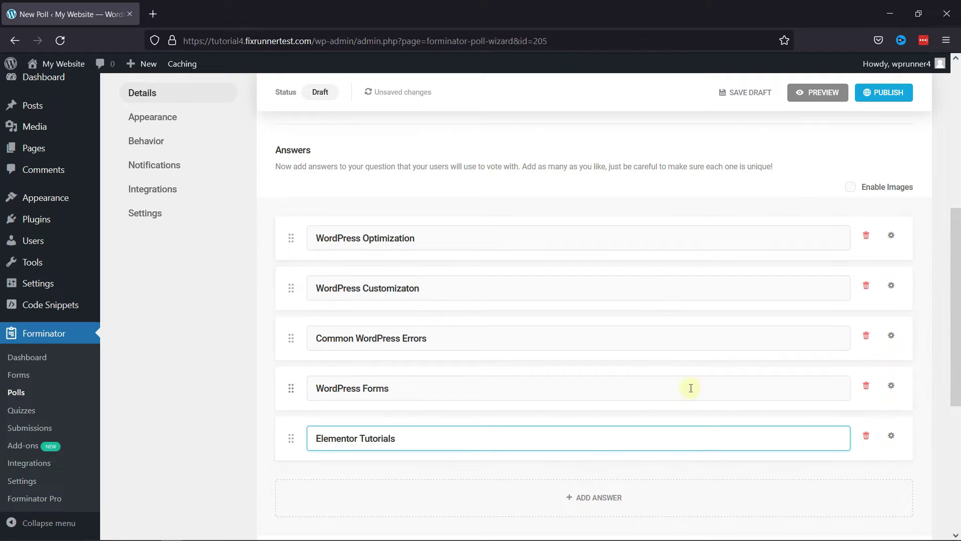
click(520, 377)
scroll(519, 377, down, 5)
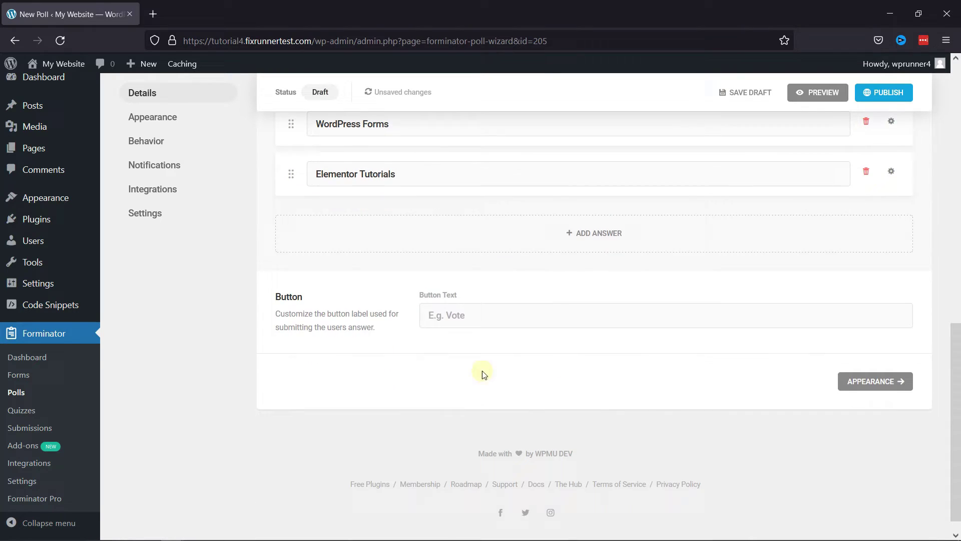
- Set the poll's Button Text to 'Vote'
click(460, 315)
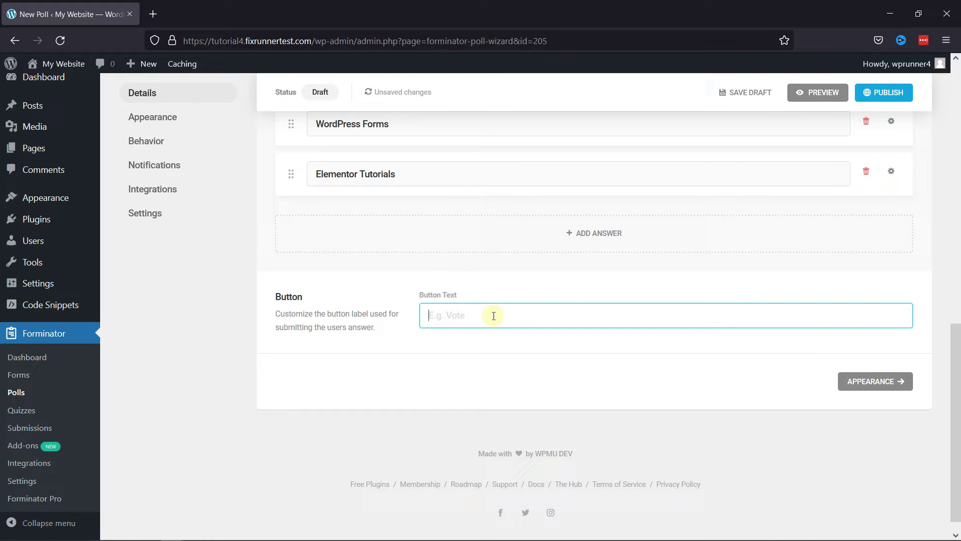
text(Vote)
click(569, 352)
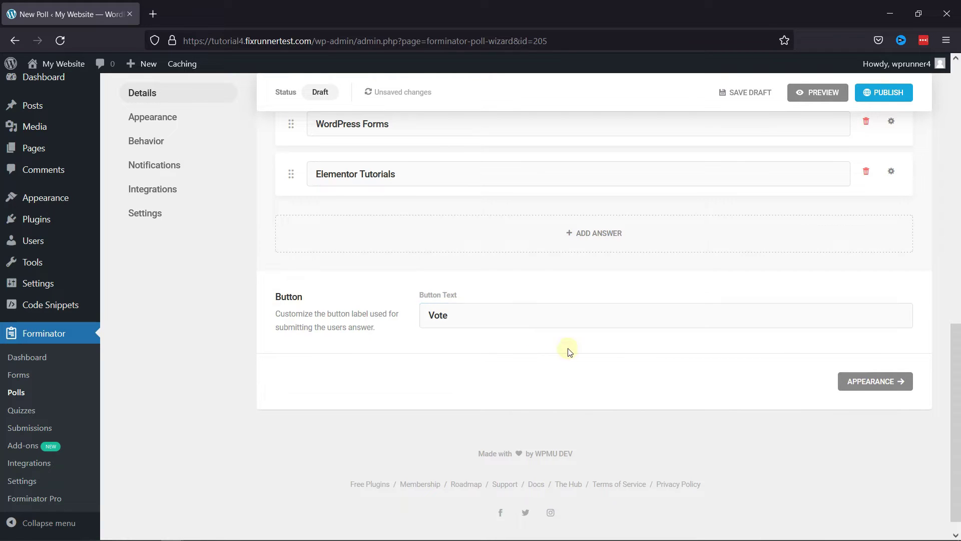
scroll(568, 325, up, 8)
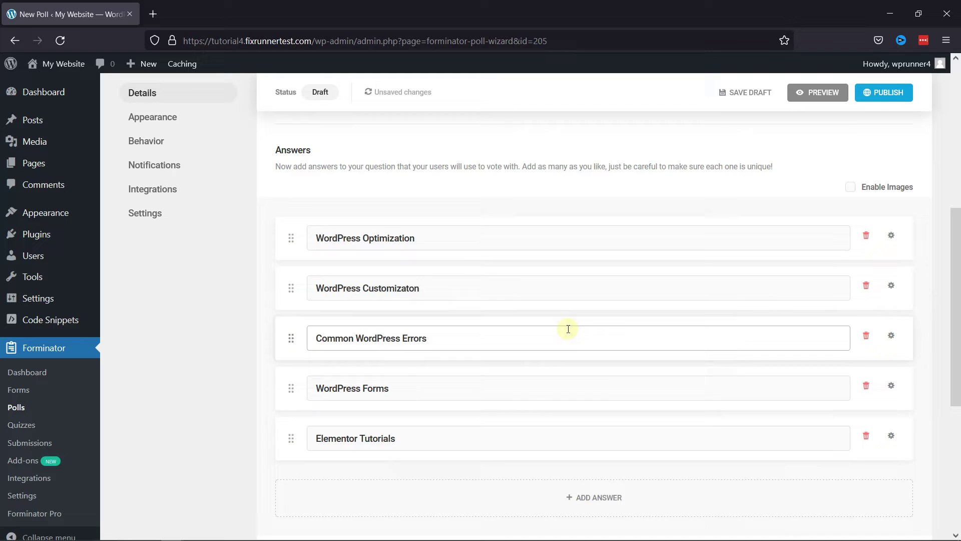
scroll(568, 329, up, 5)
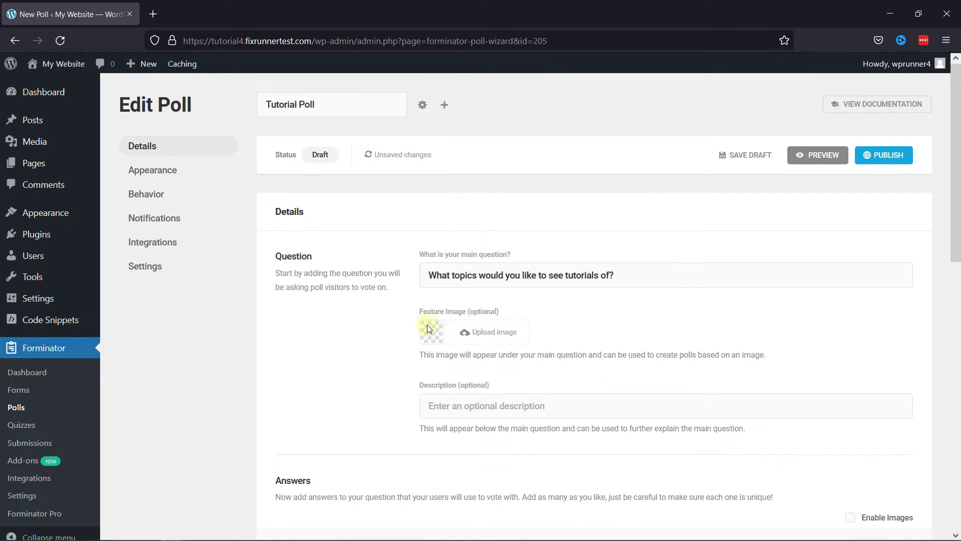
scroll(431, 326, down, 3)
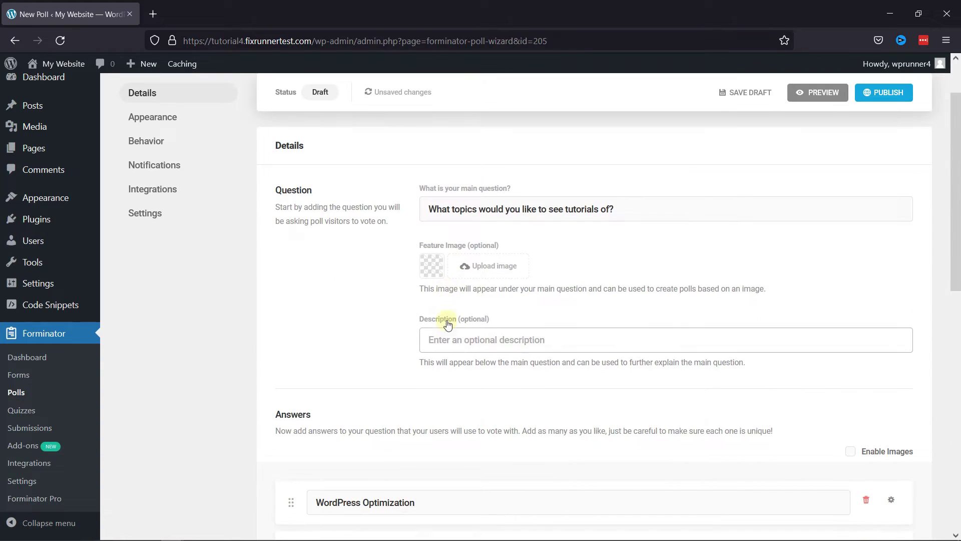
- In Appearance, compare the Bold and Material design styles, then keep Flat
click(155, 118)
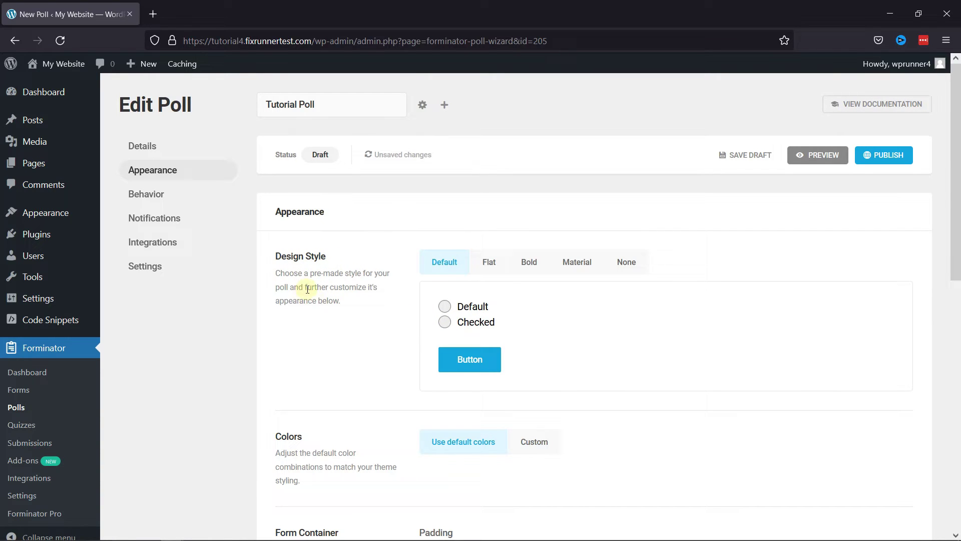
click(489, 268)
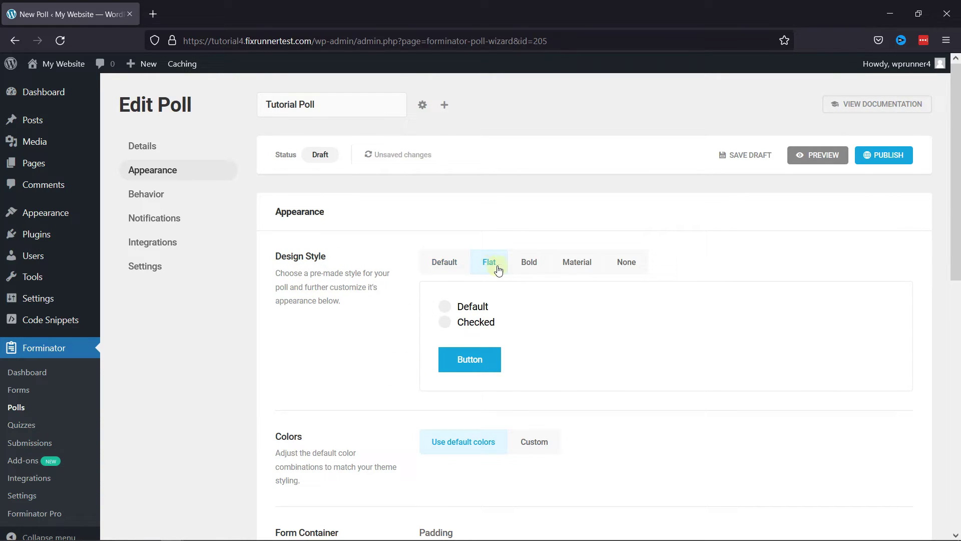
click(532, 267)
click(557, 271)
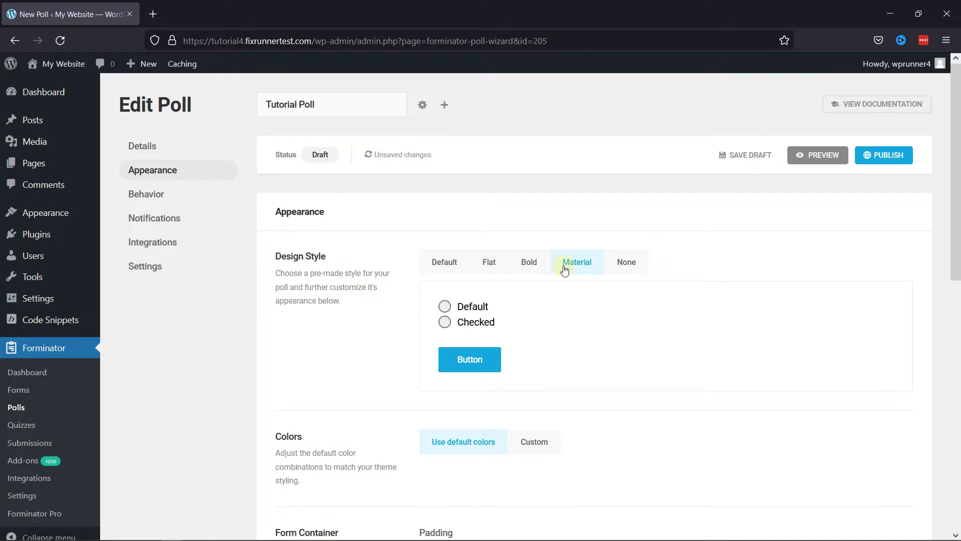
click(489, 266)
scroll(650, 328, down, 4)
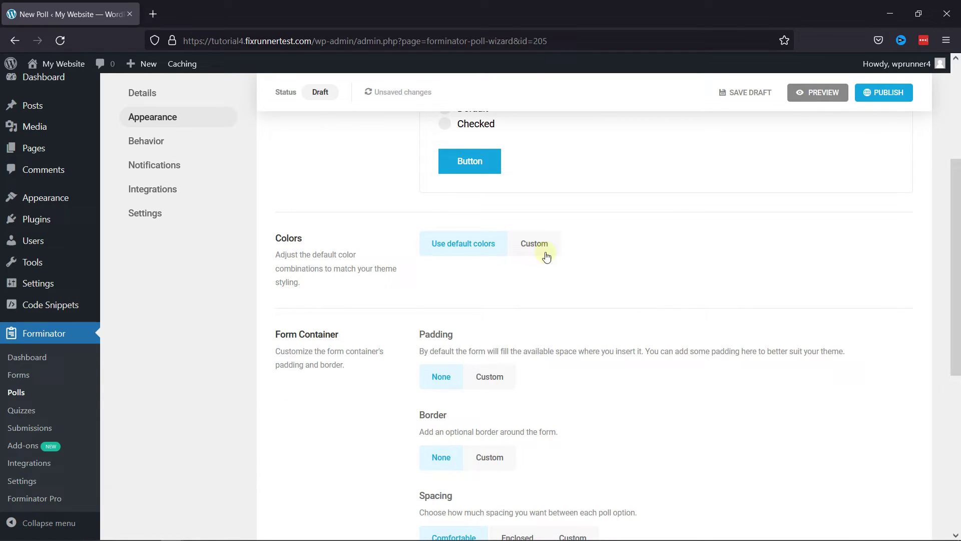
- Switch to custom colours and give the Submit Button an olive #84960f background
click(537, 244)
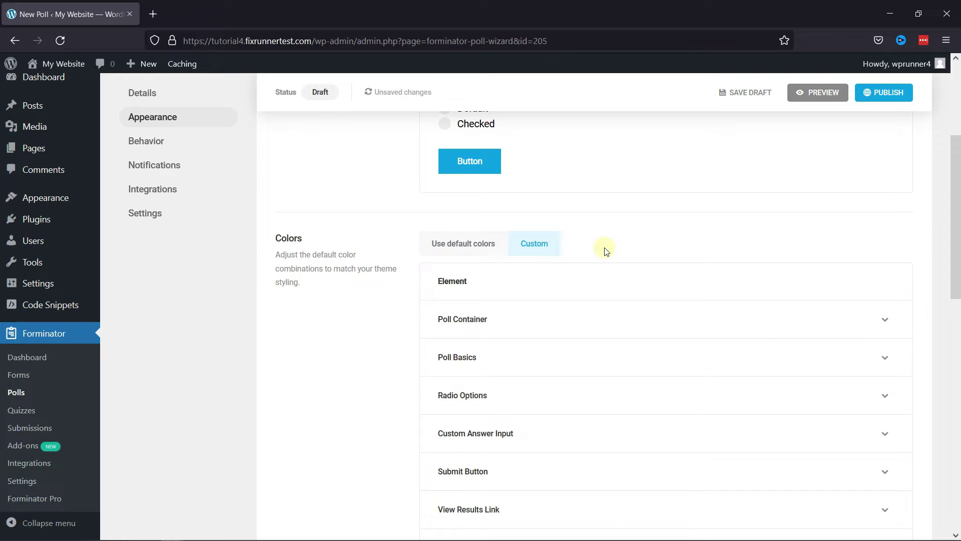
scroll(602, 250, down, 3)
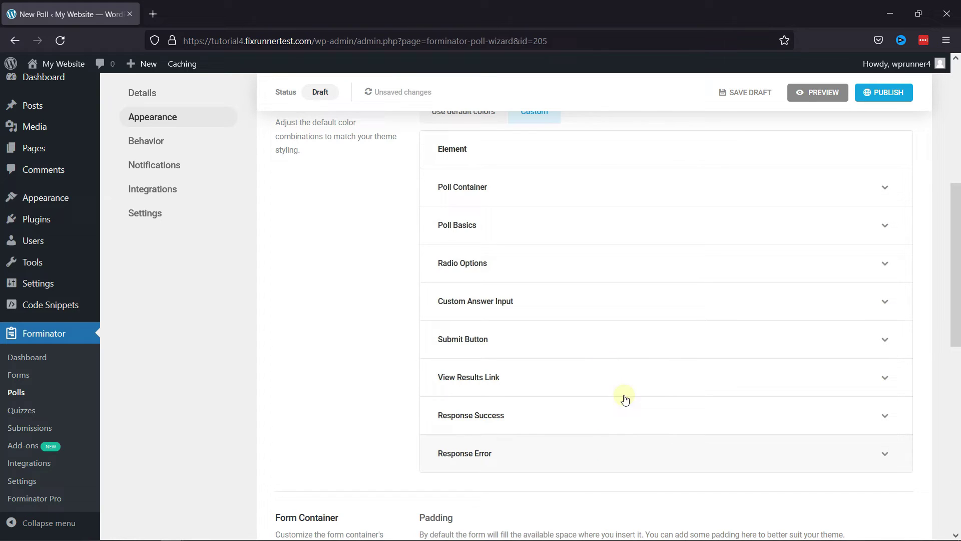
click(562, 338)
scroll(565, 340, down, 2)
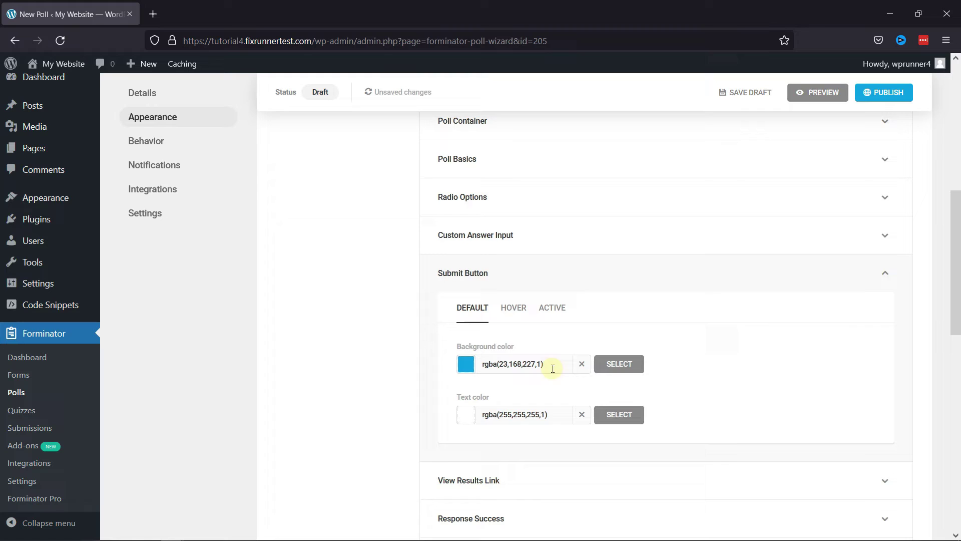
click(473, 367)
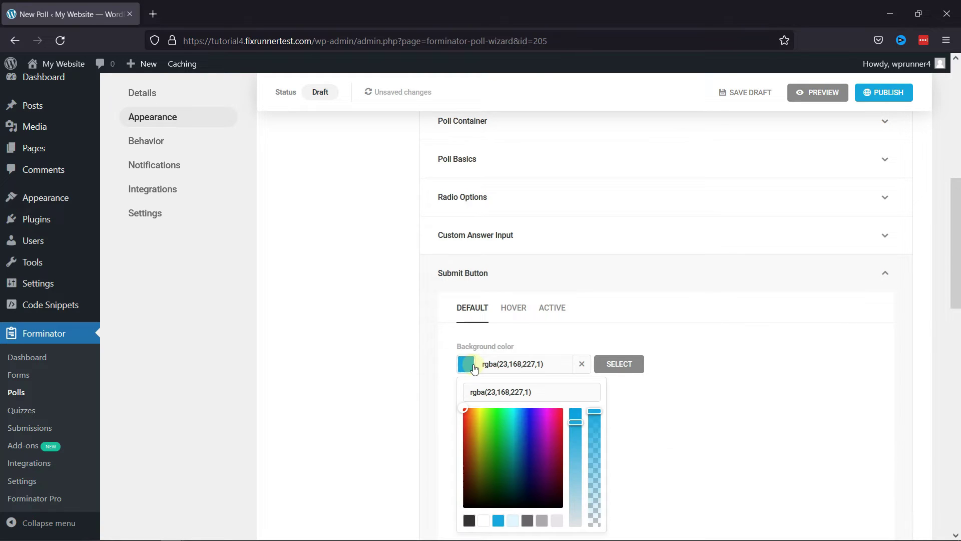
scroll(601, 393, down, 2)
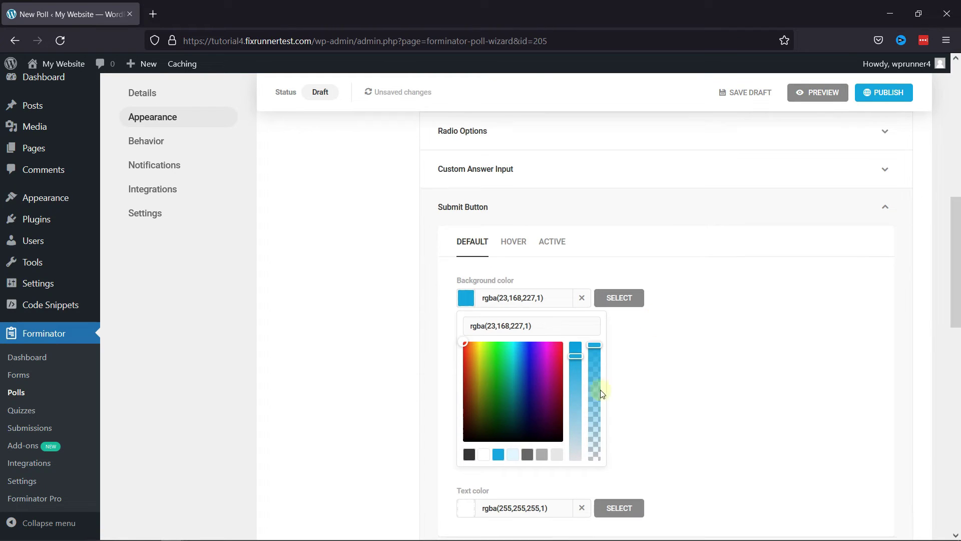
click(481, 383)
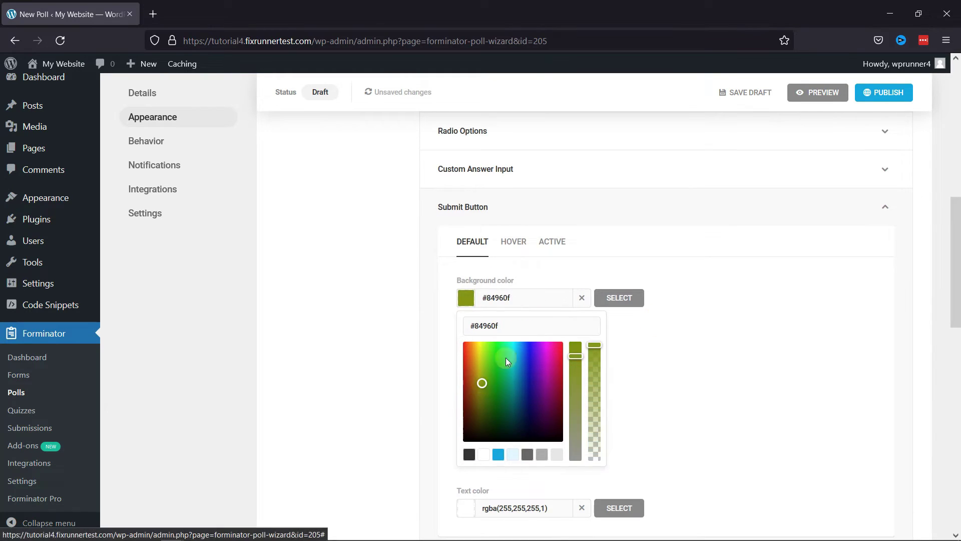
click(620, 301)
- Set the Submit Button hover background to bright green #00f214
click(516, 245)
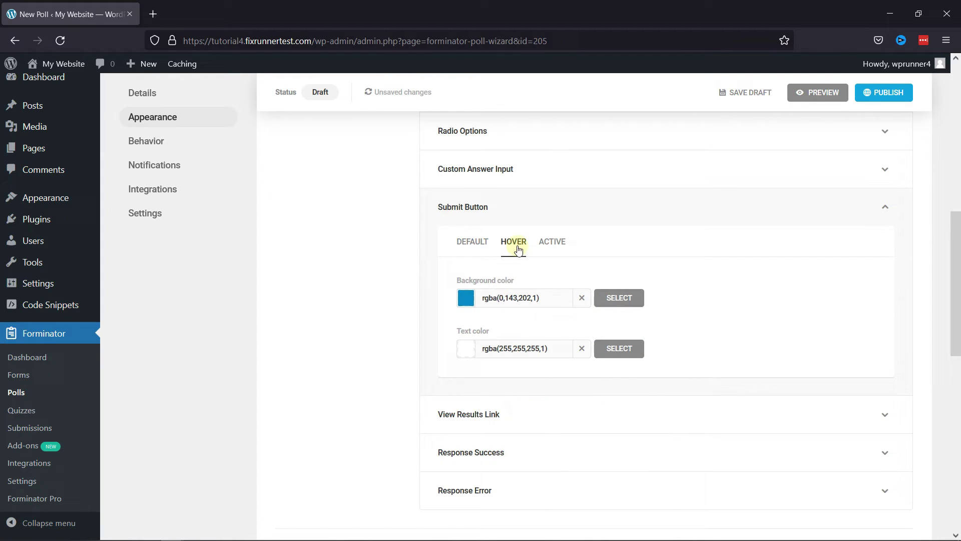
click(469, 303)
click(498, 347)
click(621, 300)
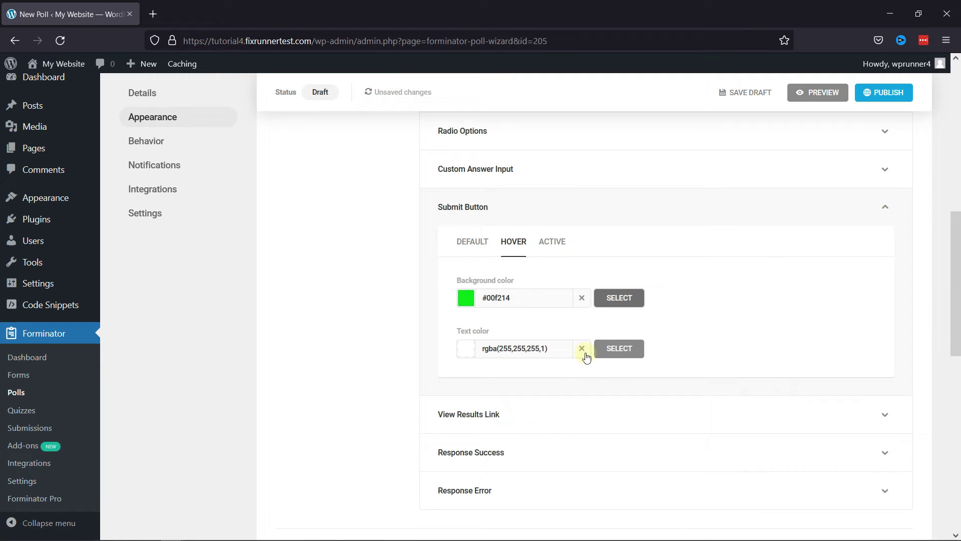
click(885, 207)
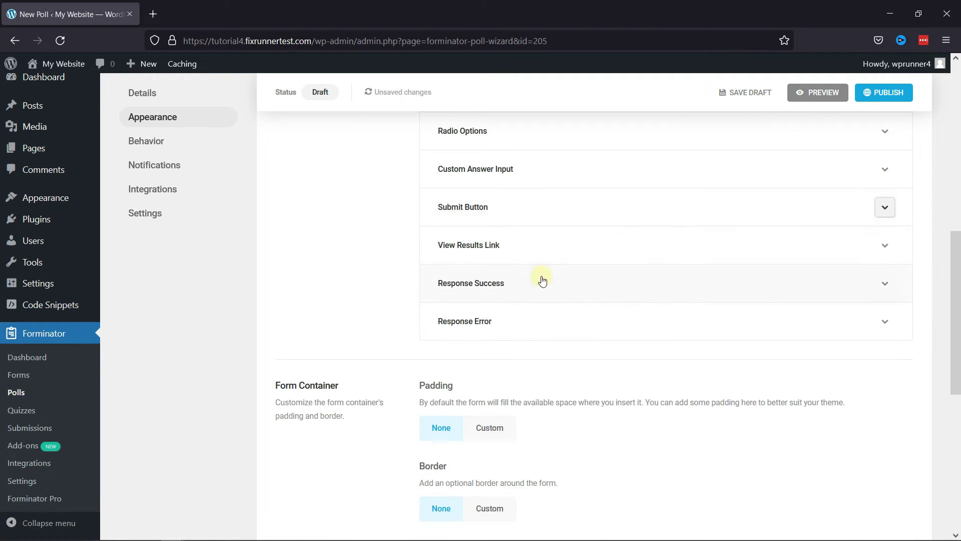
- Review the Form Container and Custom CSS settings, leaving them unchanged
scroll(550, 280, down, 5)
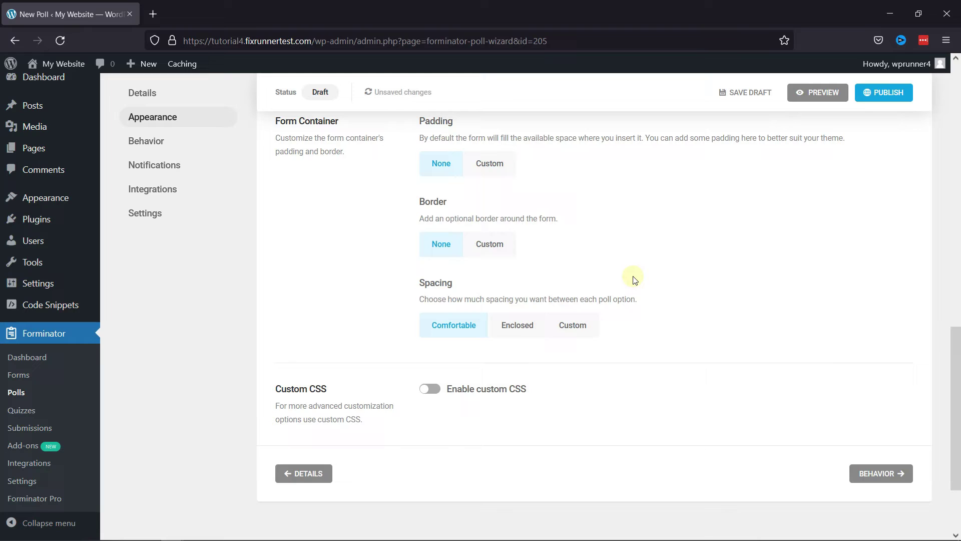
scroll(631, 296, up, 1)
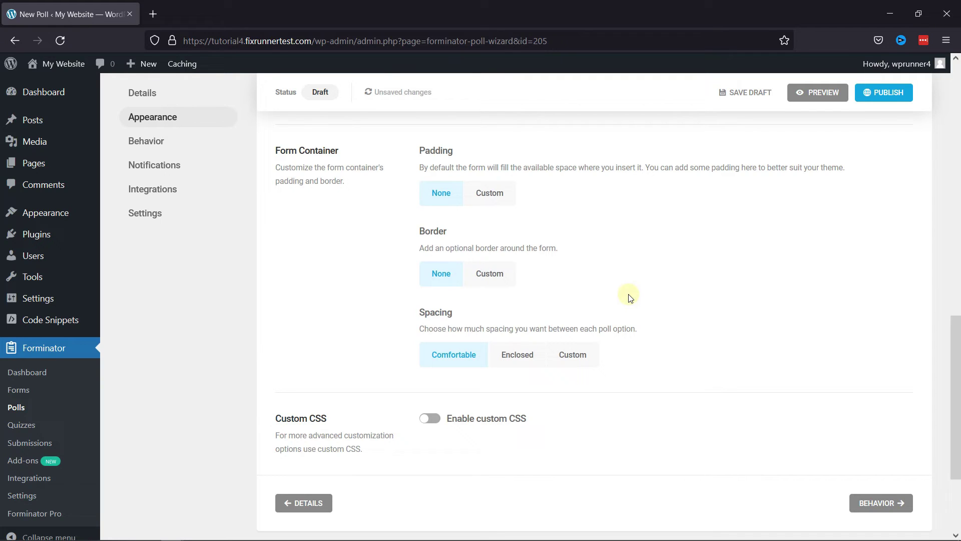
scroll(631, 298, up, 1)
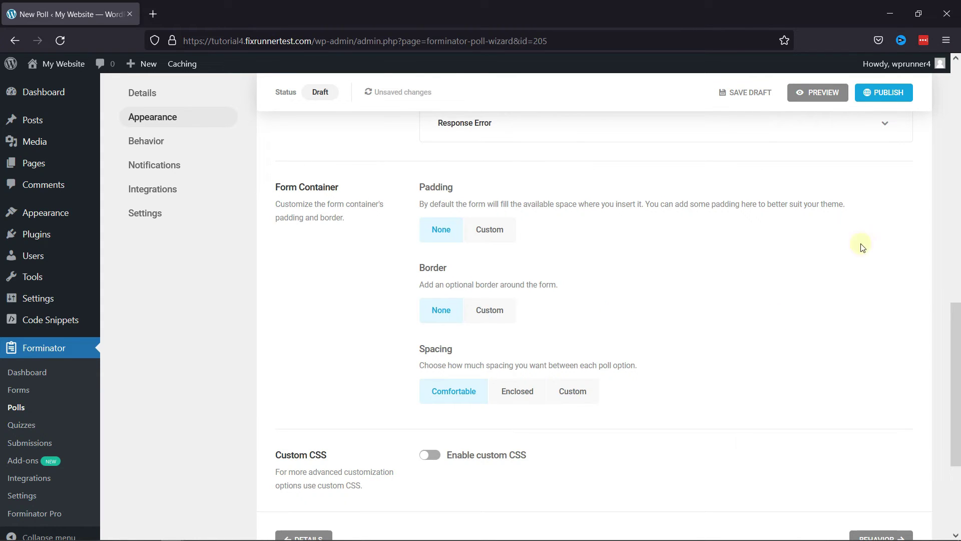
- Publish the poll, copy its shortcode [forminator_poll id="205"], and close the confirmation
click(871, 92)
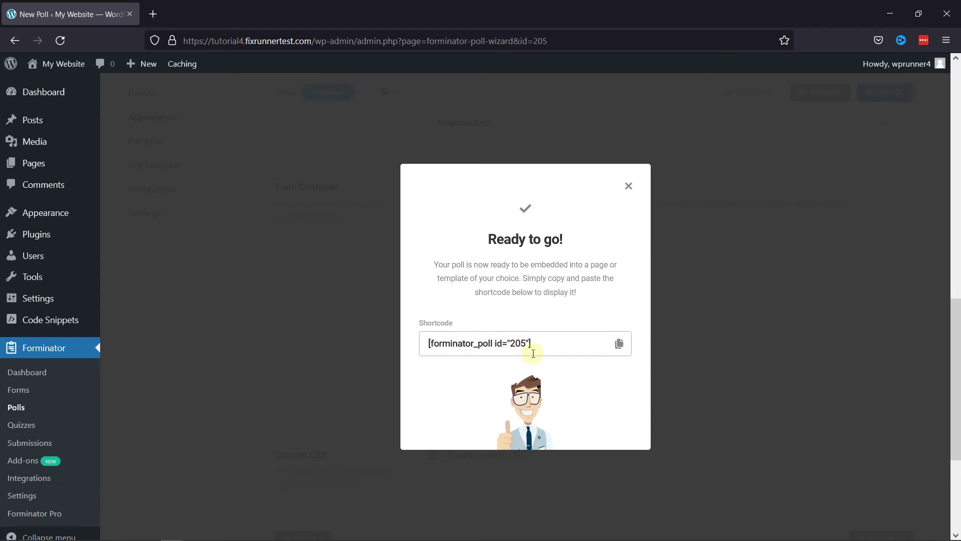
click(619, 345)
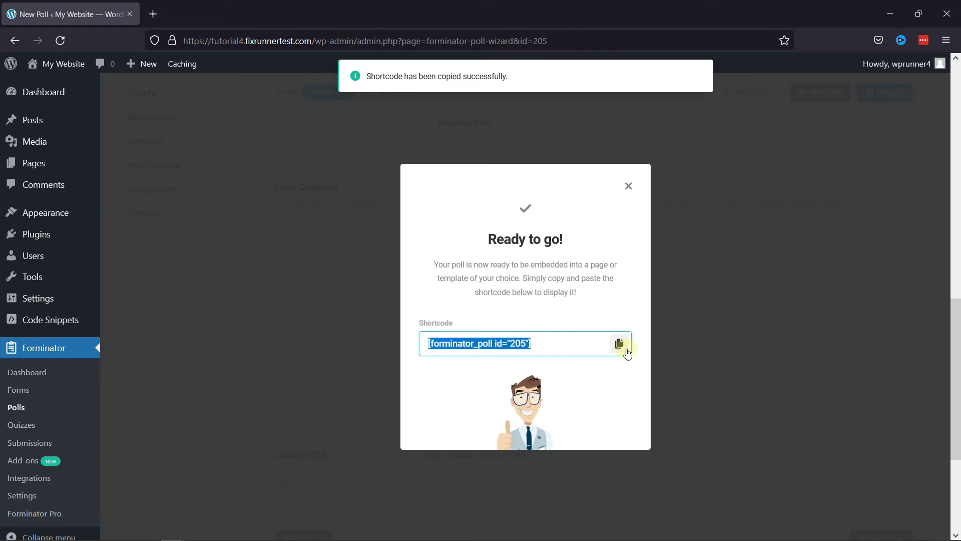
click(628, 186)
- Add a new page titled 'Tutorial Poll' and paste the poll's shortcode as its content
mouse_move(58, 160)
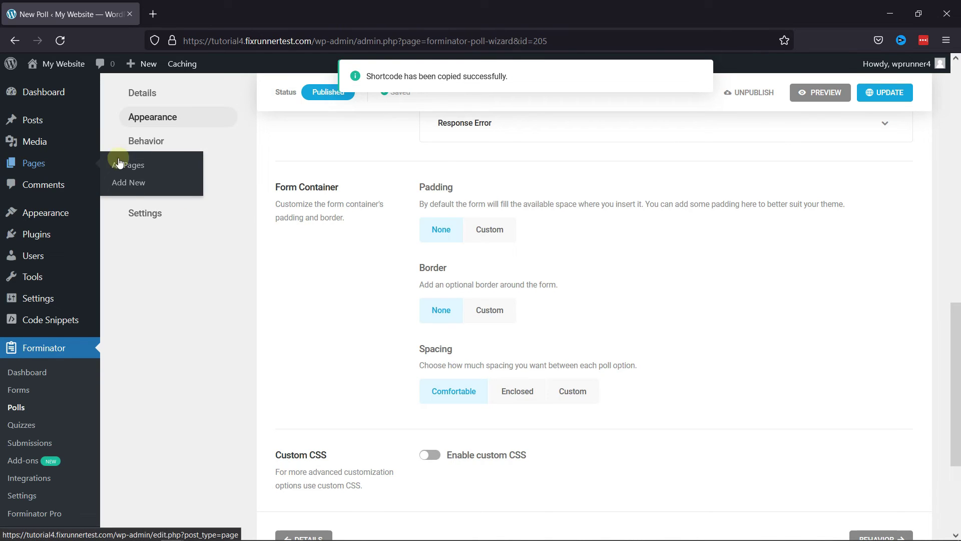
right_click(131, 183)
click(159, 194)
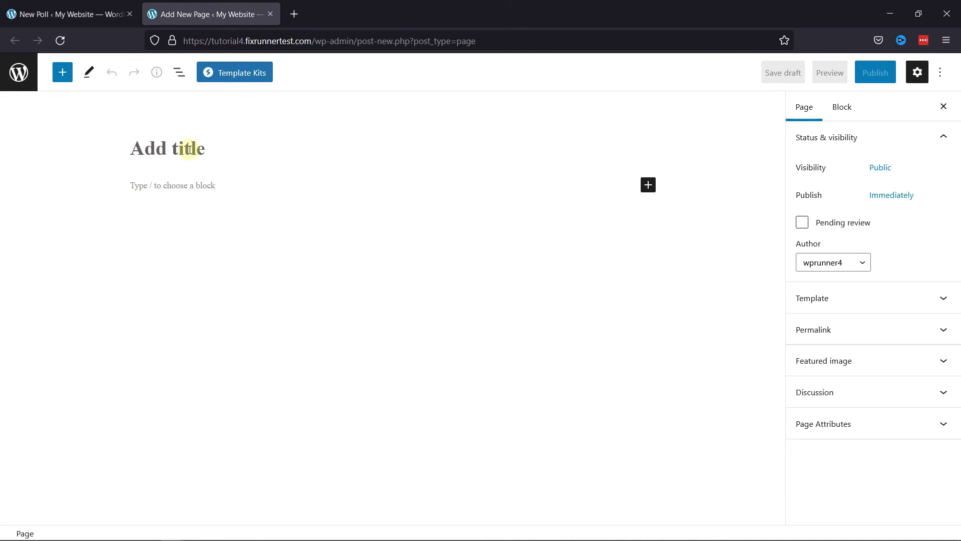
text(Tutorial Poll)
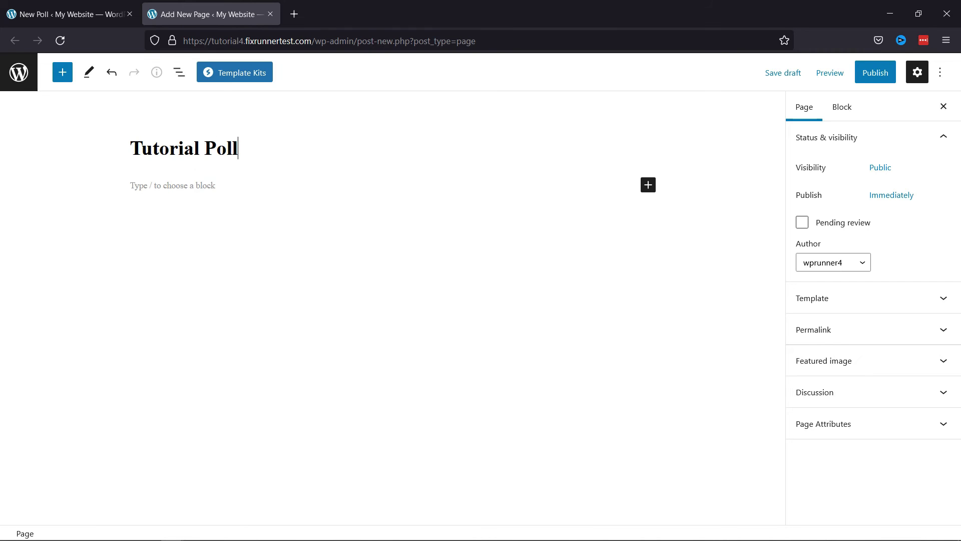
click(186, 190)
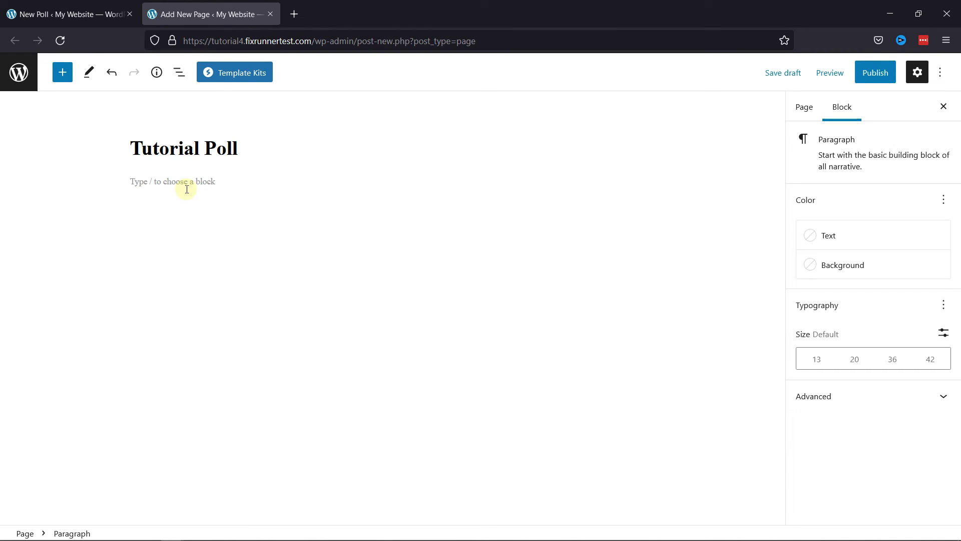
key(ctrl+v)
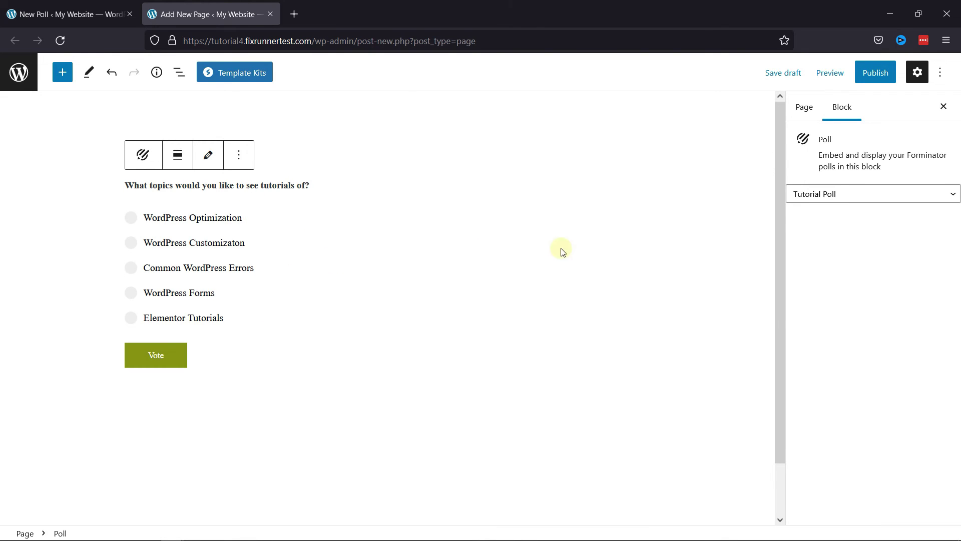
- Preview the Tutorial Poll page in a new tab and select the Common WordPress Errors answer
click(832, 81)
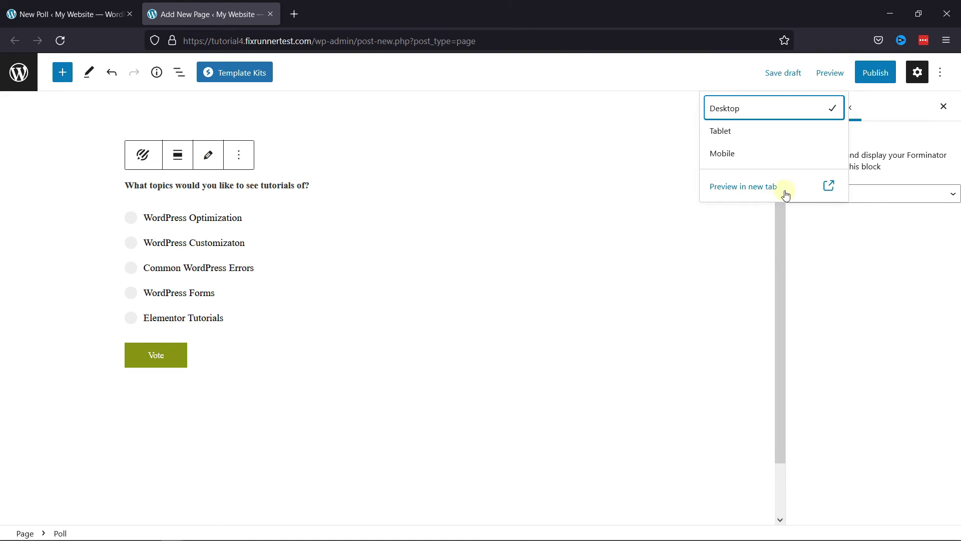
click(764, 190)
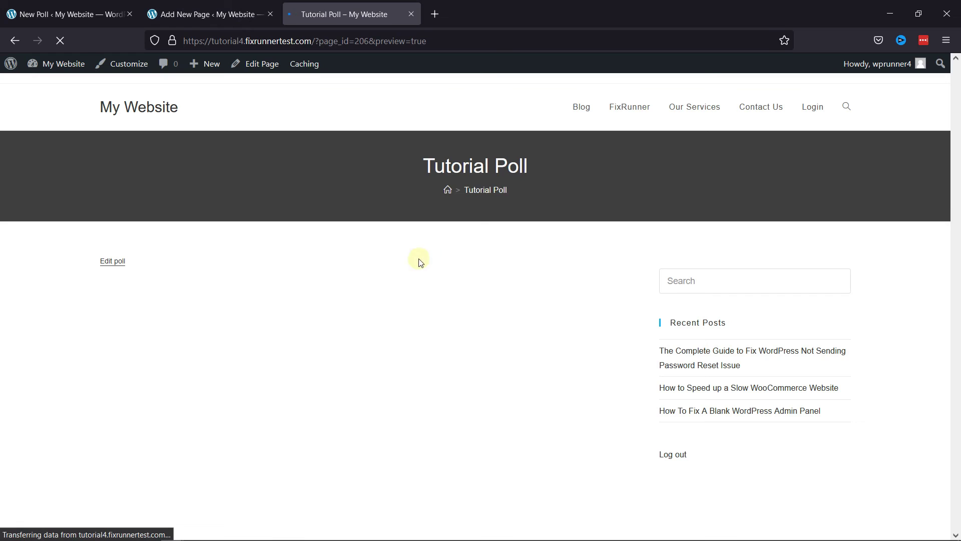
scroll(404, 299, down, 2)
scroll(404, 299, up, 2)
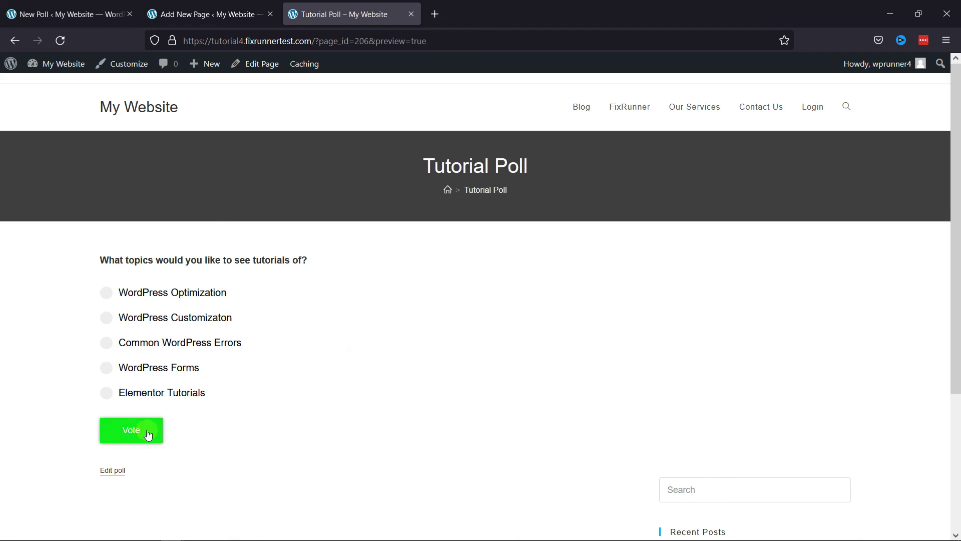
click(105, 318)
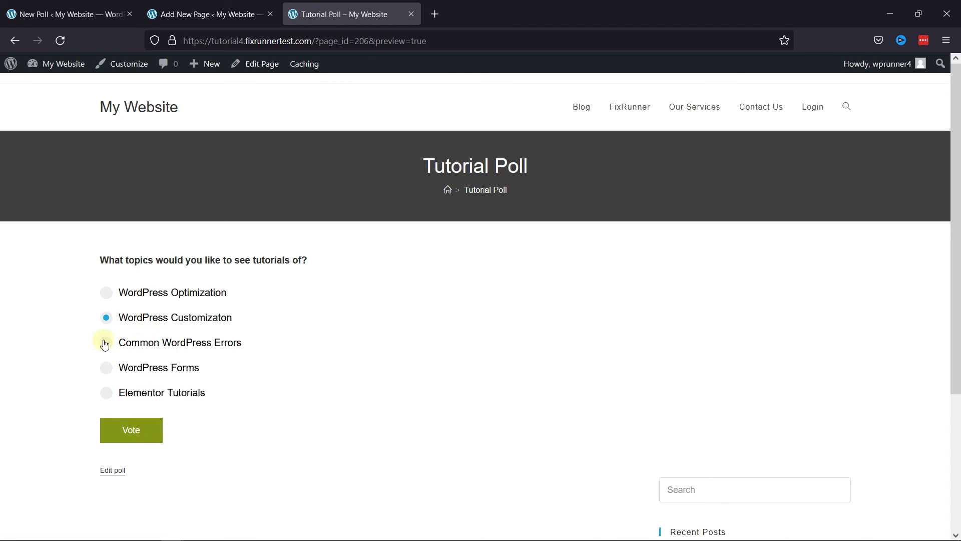
click(105, 343)
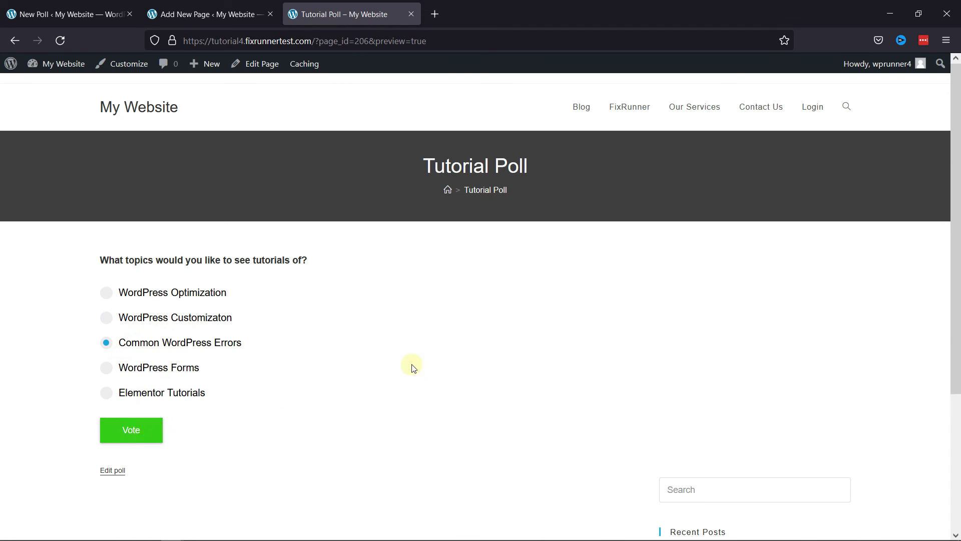